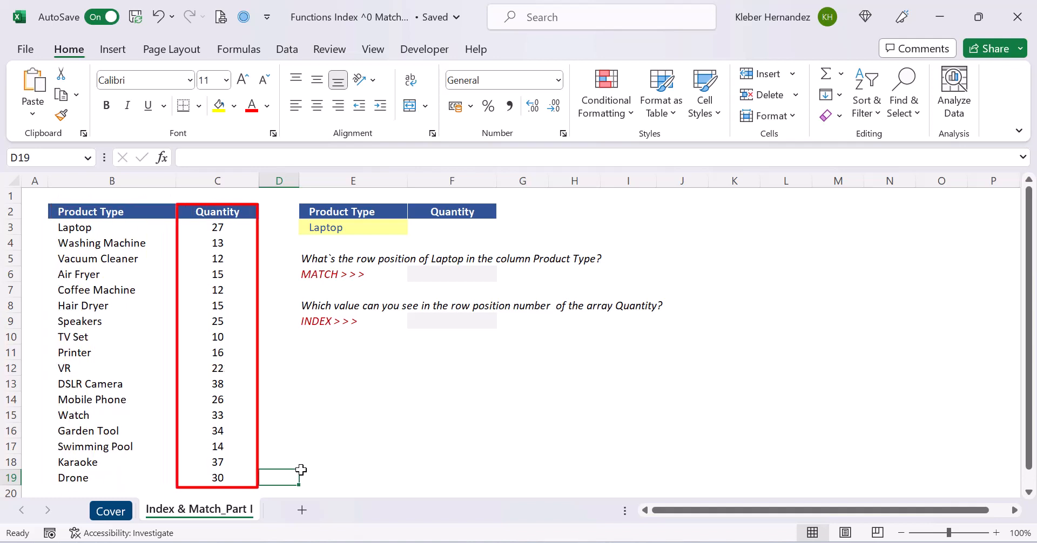
# Step: Switch the product type in cell E3 first to Washing Machine and after that to Vacuum Cleaner
pyautogui.click(357, 230)
pyautogui.click(414, 227)
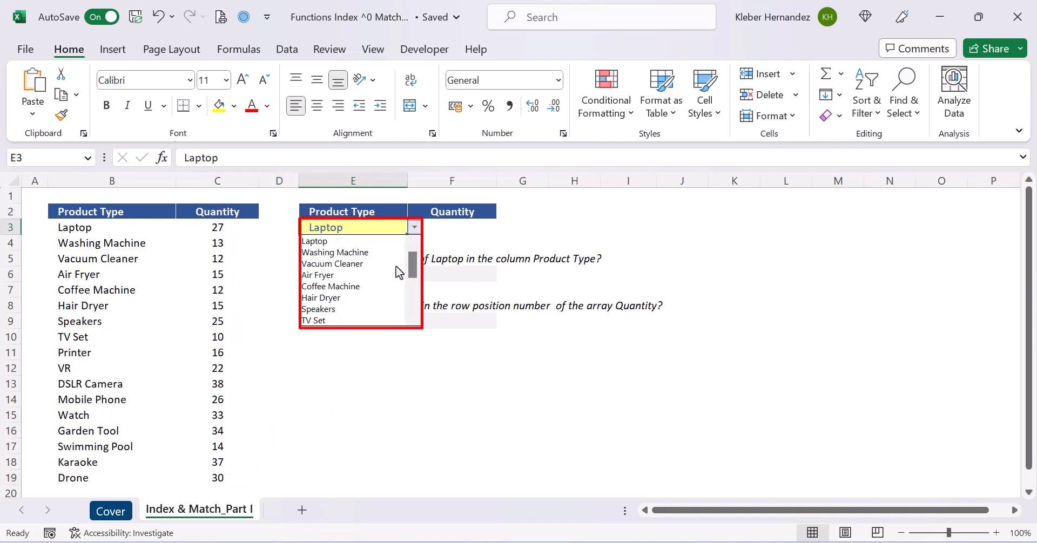
pyautogui.click(351, 252)
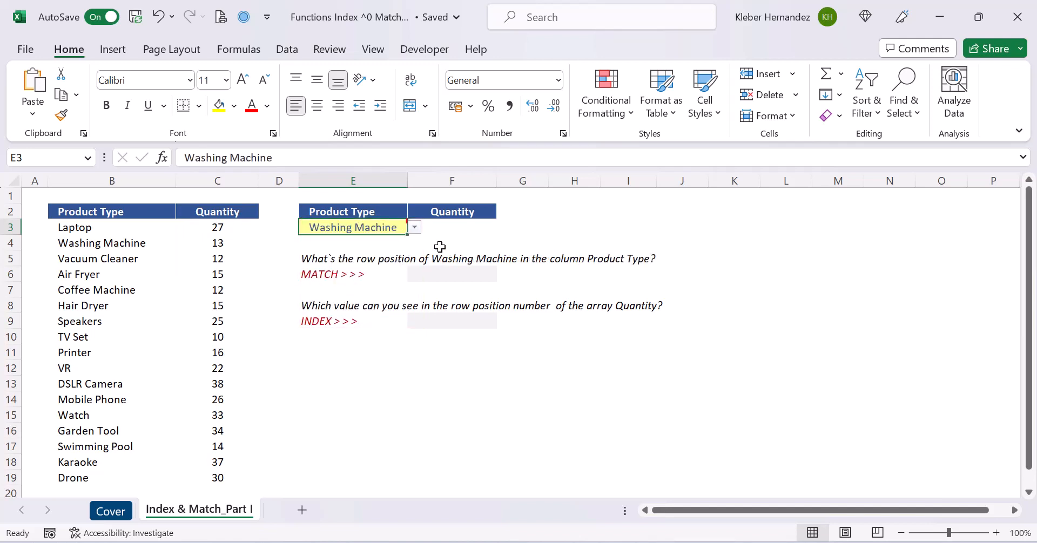
pyautogui.click(455, 229)
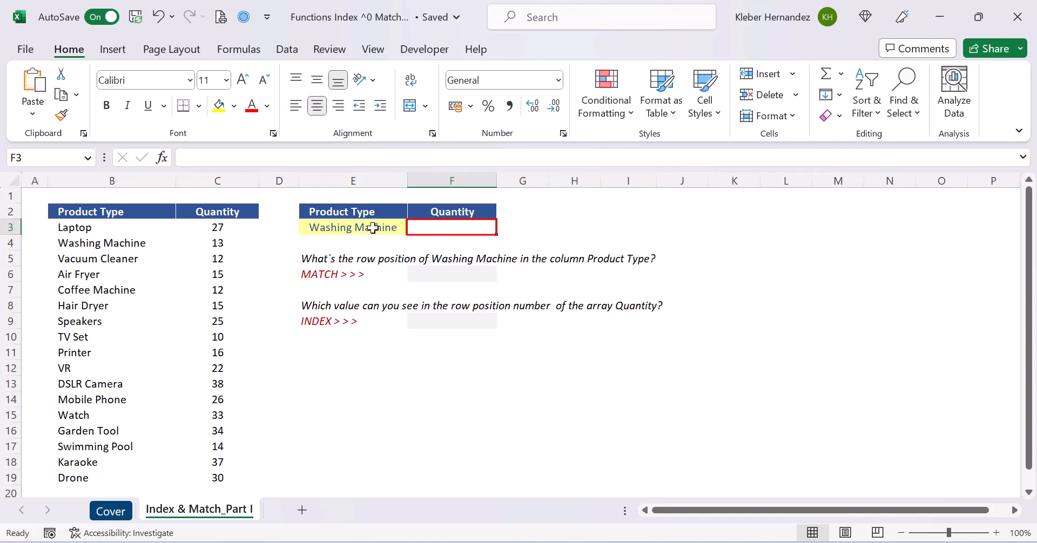
pyautogui.click(373, 229)
pyautogui.click(415, 228)
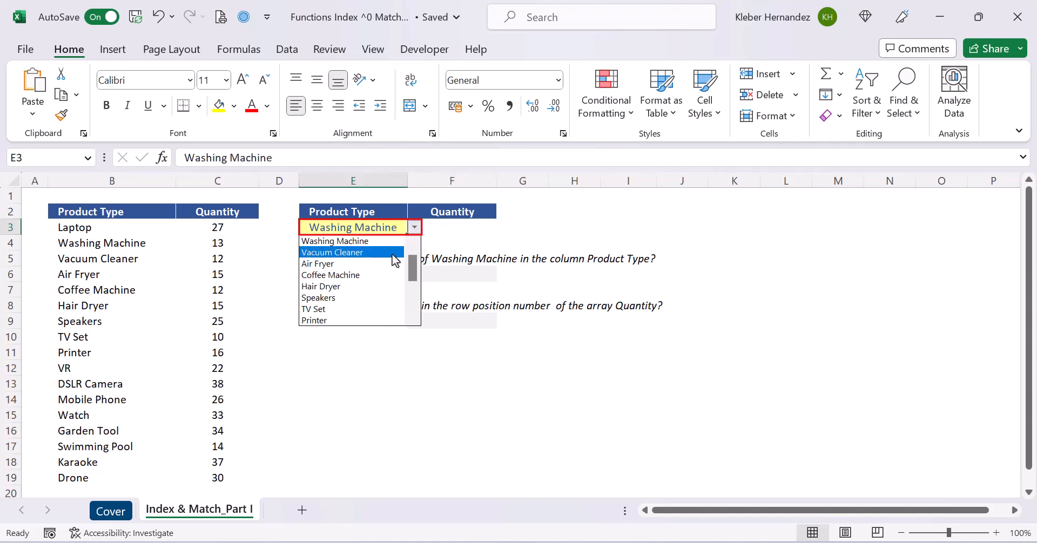
pyautogui.click(393, 255)
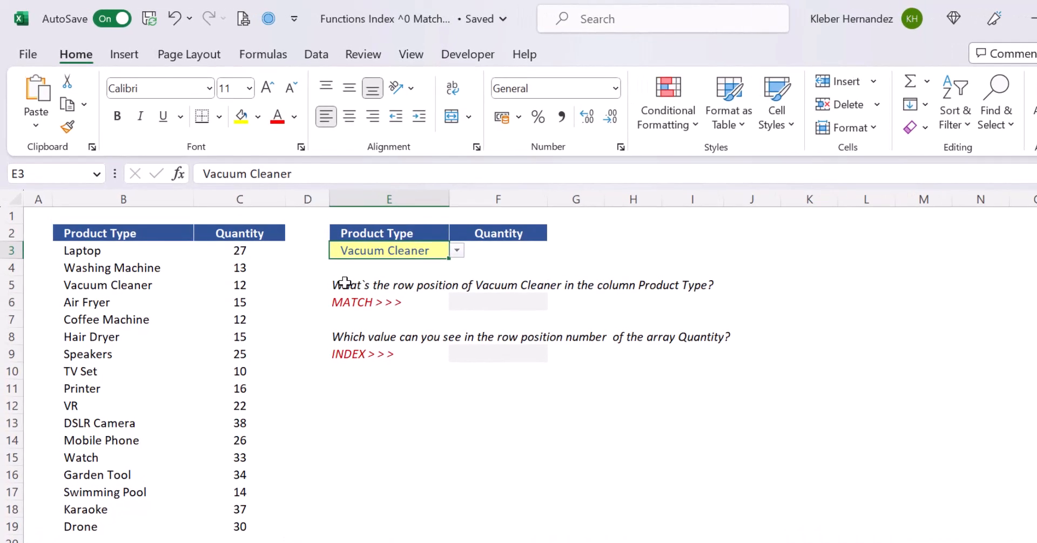
# Step: Examine the formulas behind the two question sentences in cells E5 and E8 without changing them
pyautogui.click(334, 283)
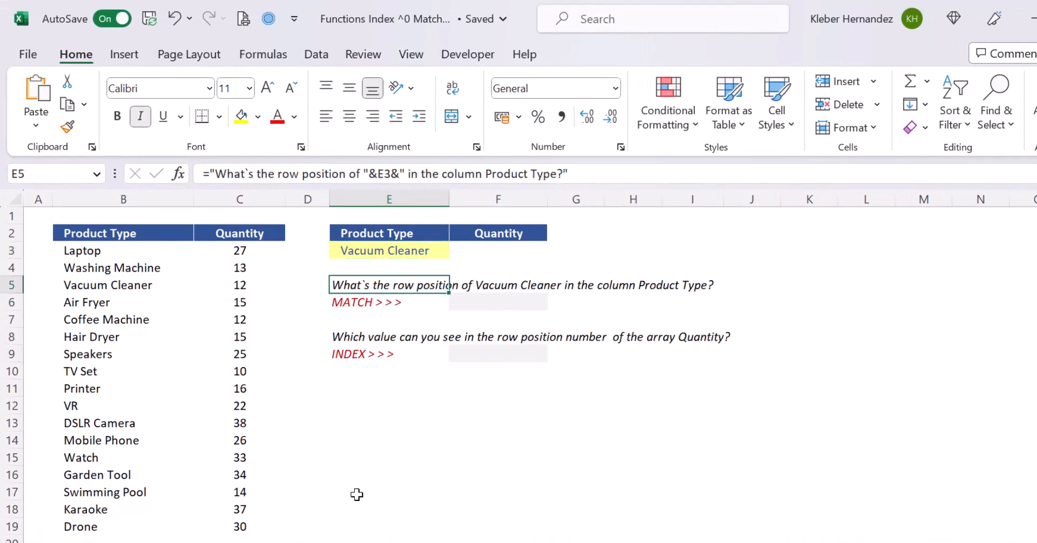
pyautogui.press('F2')
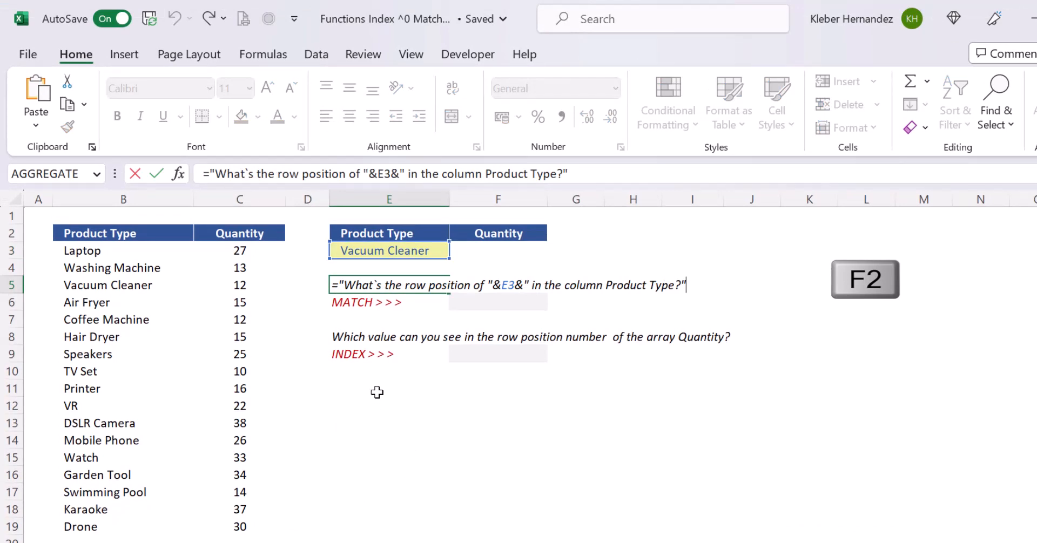
pyautogui.click(342, 335)
pyautogui.press('F2')
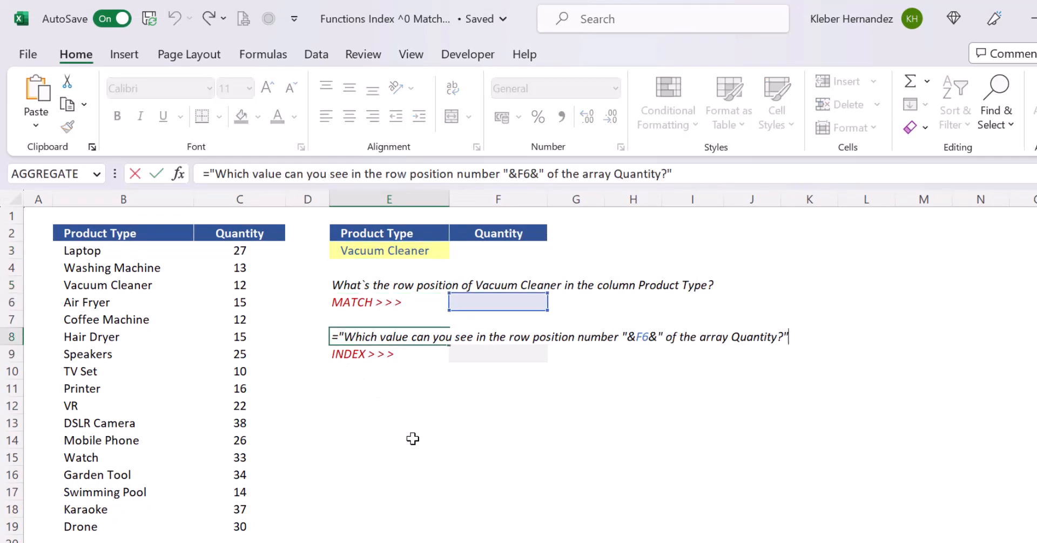
pyautogui.press('Escape')
# Step: Select Air Fryer as the product type in cell E3
pyautogui.click(398, 249)
pyautogui.click(456, 249)
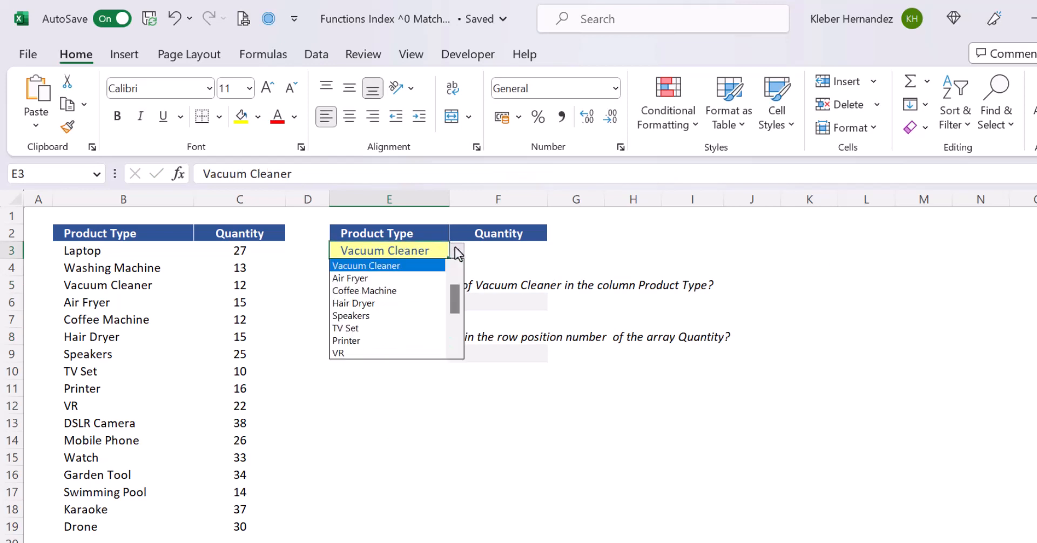
pyautogui.press('Down')
pyautogui.press('Return')
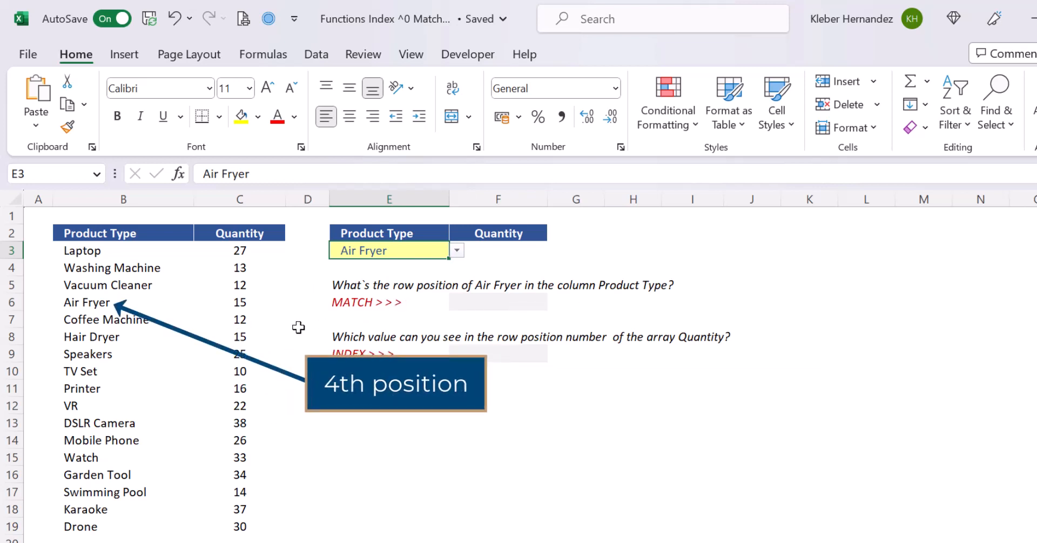
# Step: Enter 4 manually as the MATCH row position in F6 and 15 as the INDEX value in F9
pyautogui.click(515, 303)
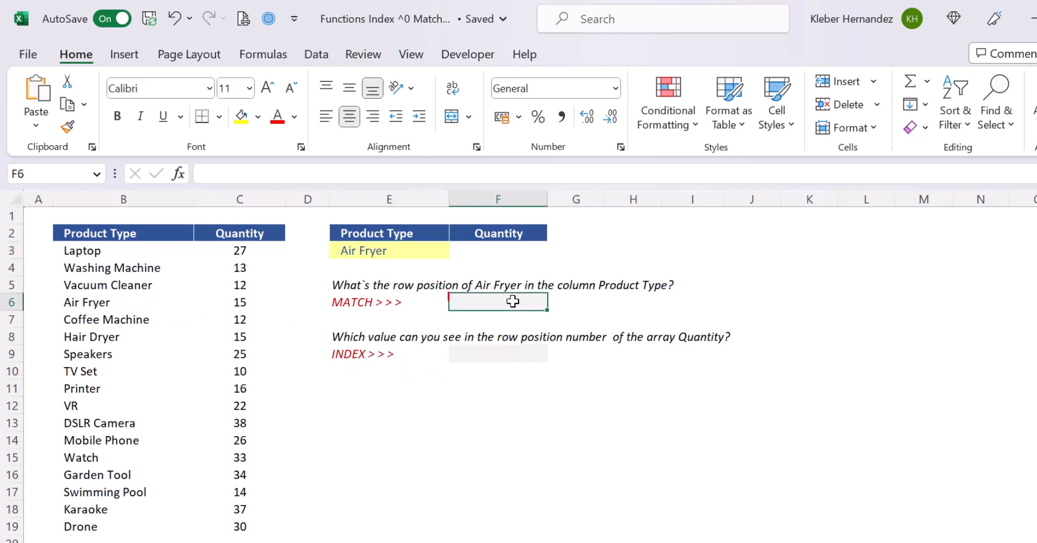
pyautogui.write('4')
pyautogui.press('Return')
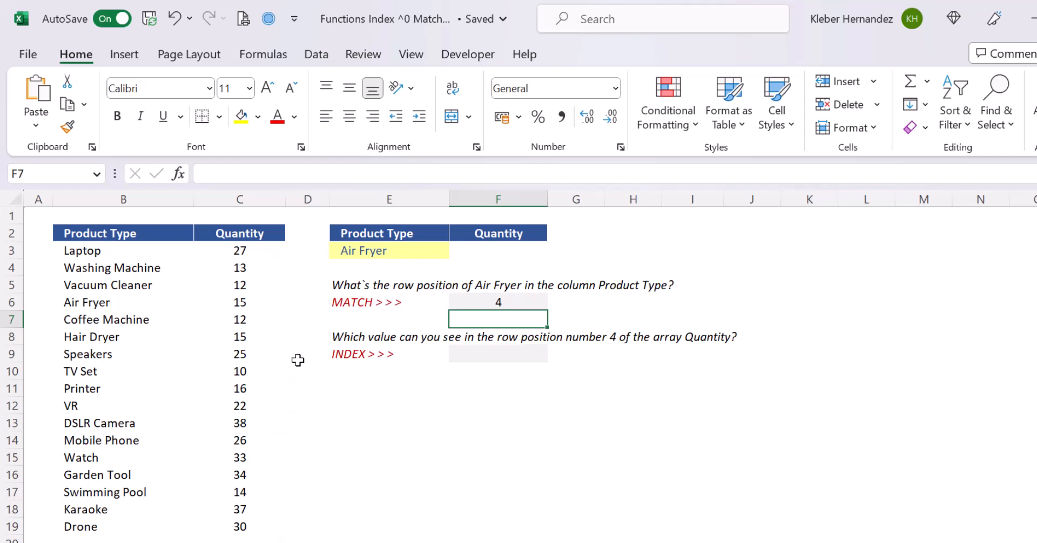
pyautogui.click(525, 355)
pyautogui.write('15')
pyautogui.press('Return')
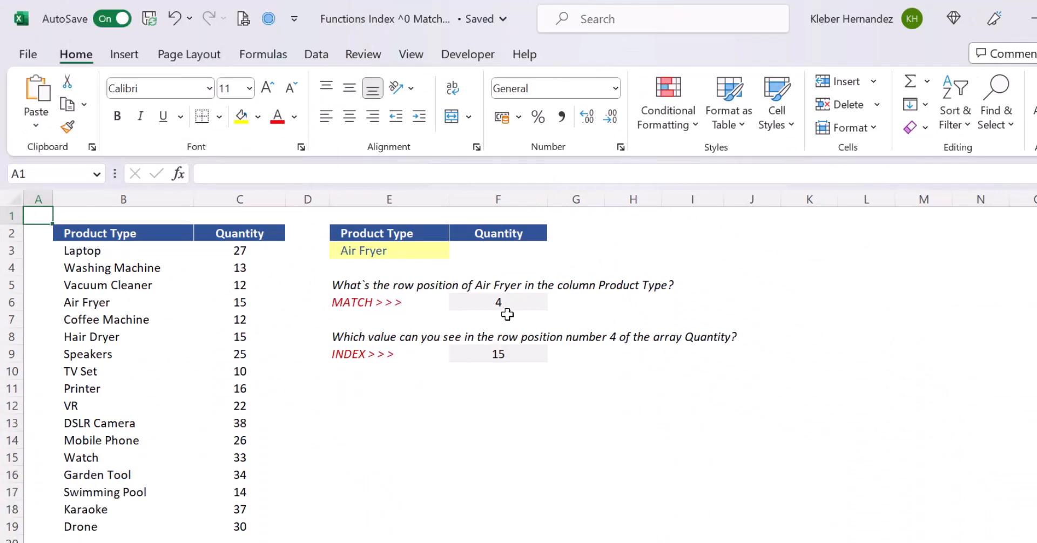
# Step: Replace the typed number in F6 with the exact-match formula =MATCH(E3,B3:B19,0) to find the selected product's row position
pyautogui.click(507, 314)
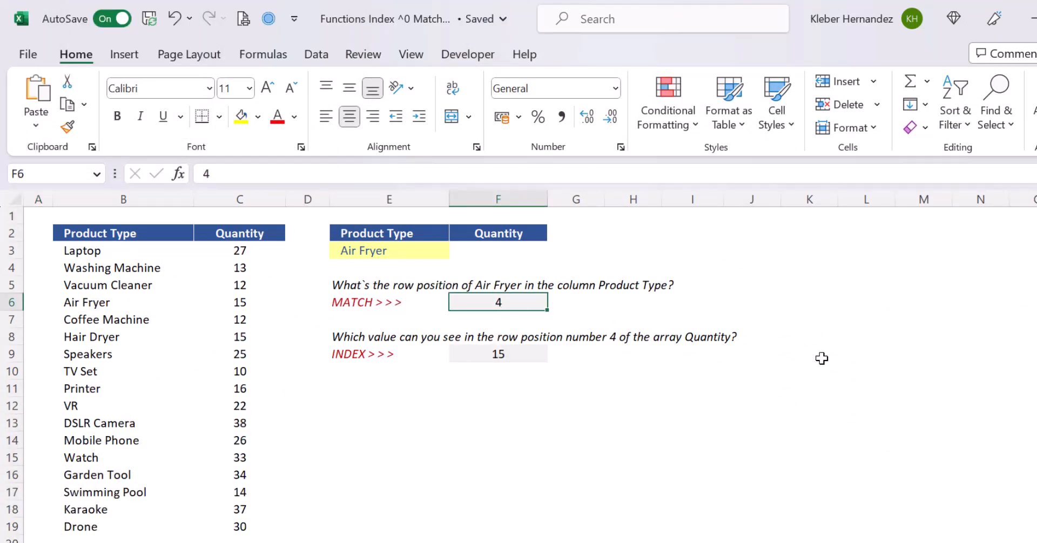
pyautogui.press('Delete')
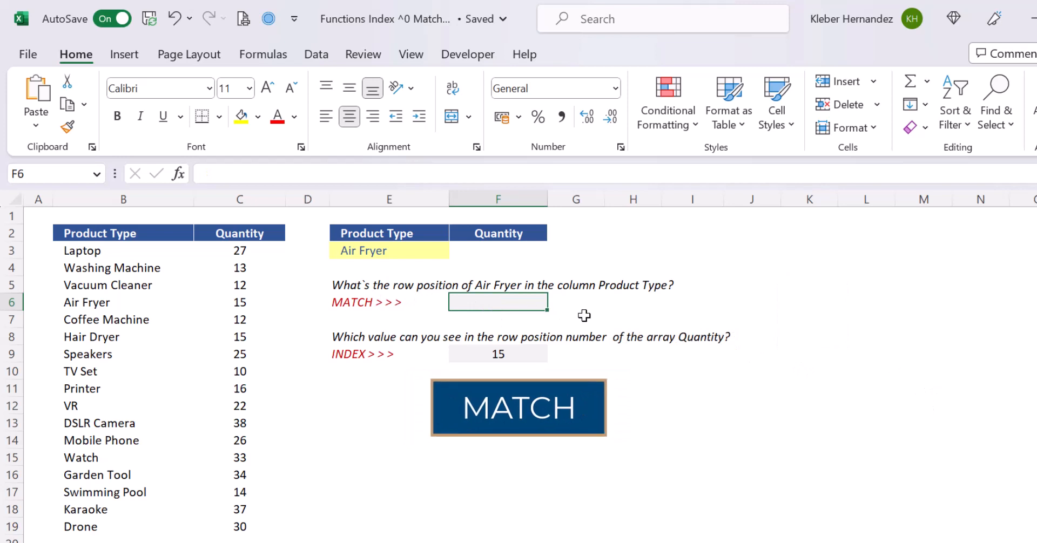
pyautogui.write('=mat')
pyautogui.press('Tab')
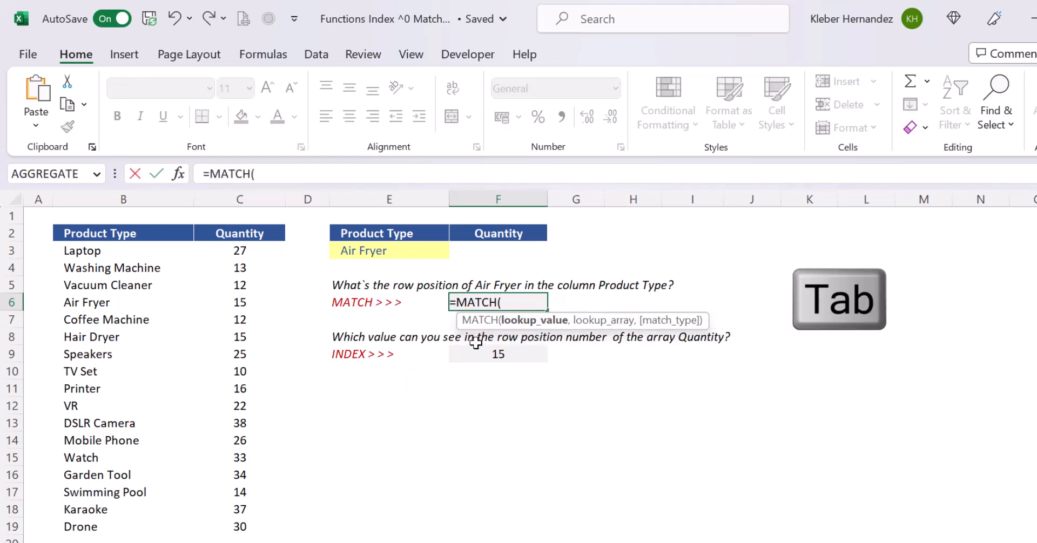
pyautogui.moveTo(459, 321); pyautogui.dragTo(533, 256)
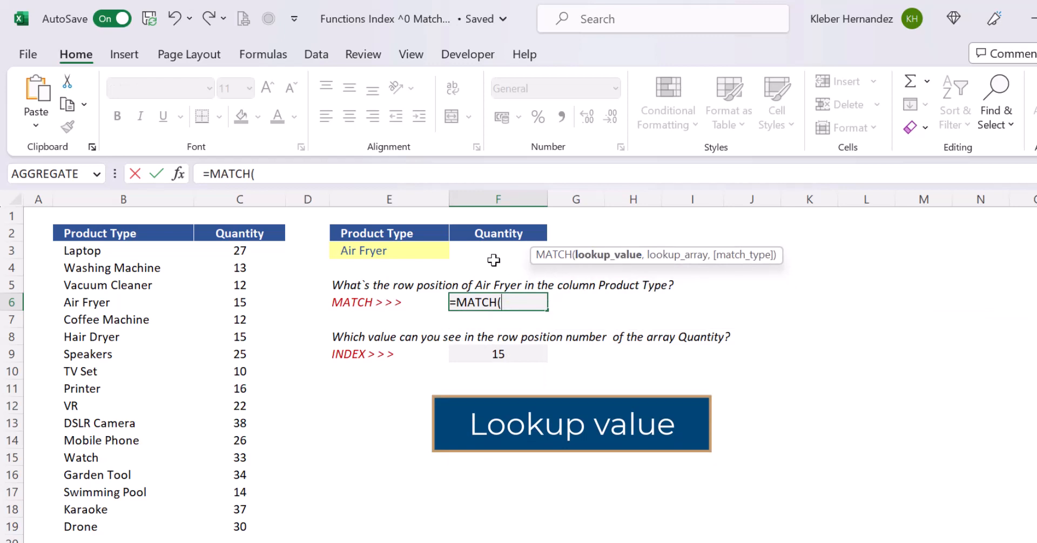
pyautogui.click(400, 256)
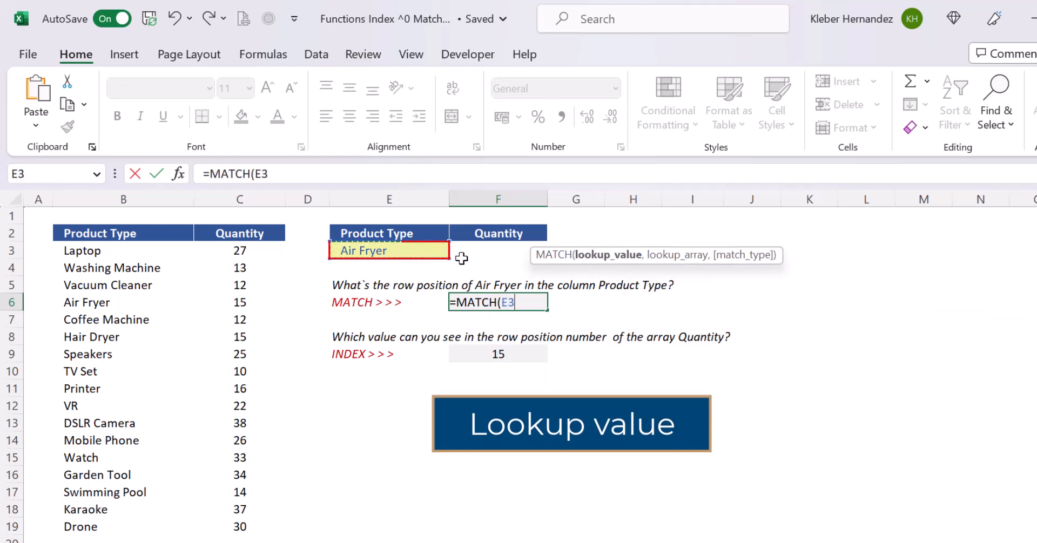
pyautogui.write(',')
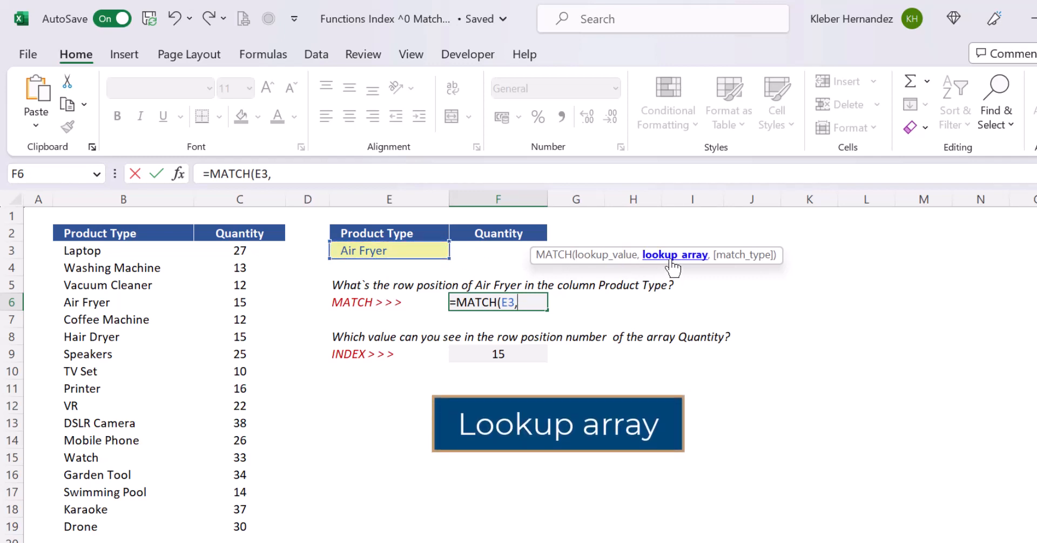
pyautogui.click(124, 251)
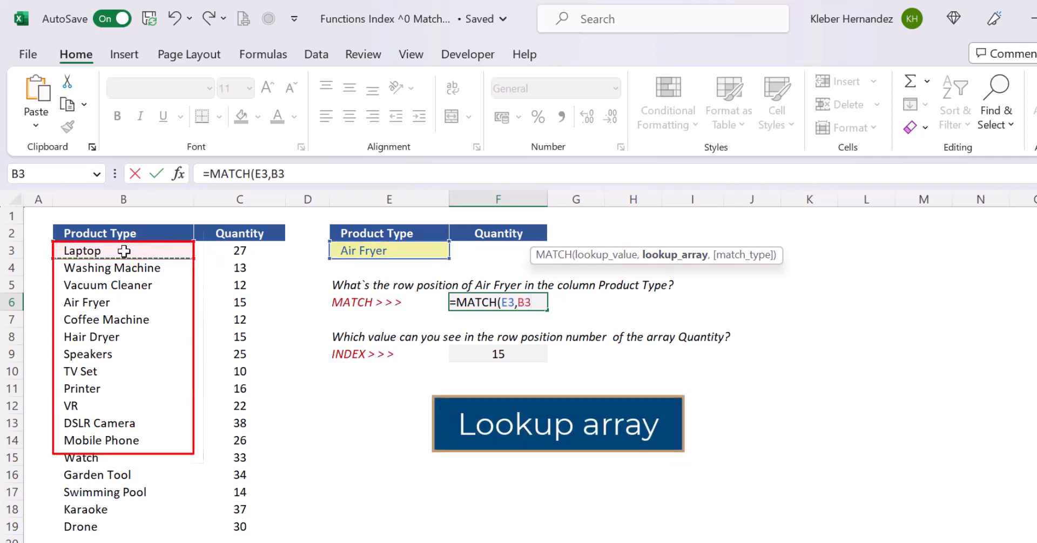
pyautogui.hotkey('ctrl', 'shift', 'Down')
pyautogui.write(',')
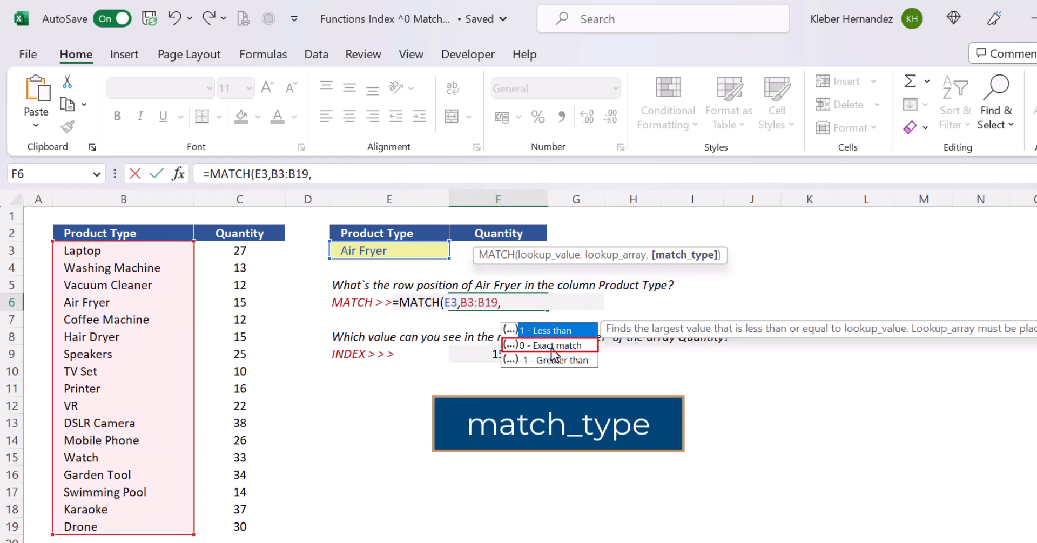
pyautogui.write('0)')
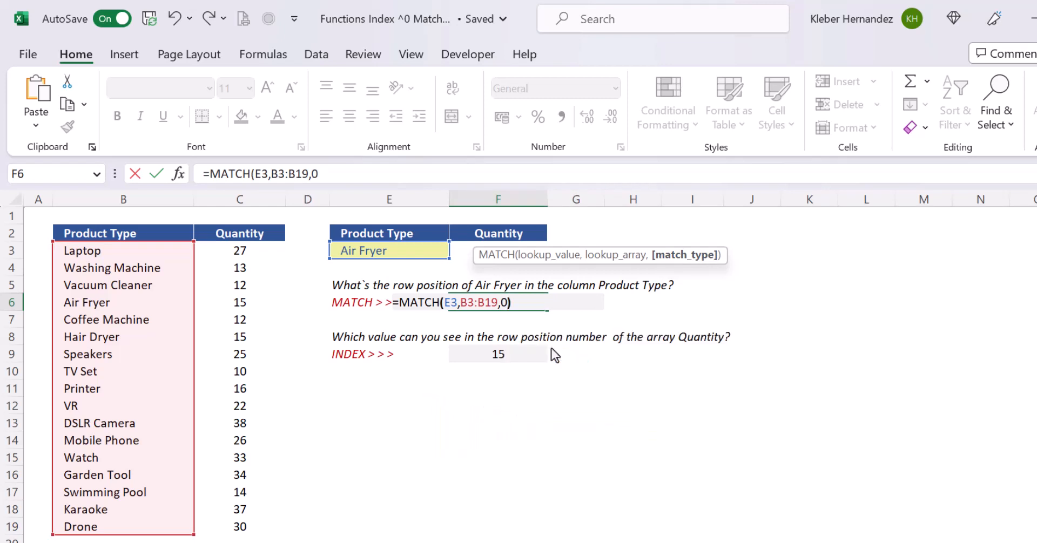
pyautogui.press('Return')
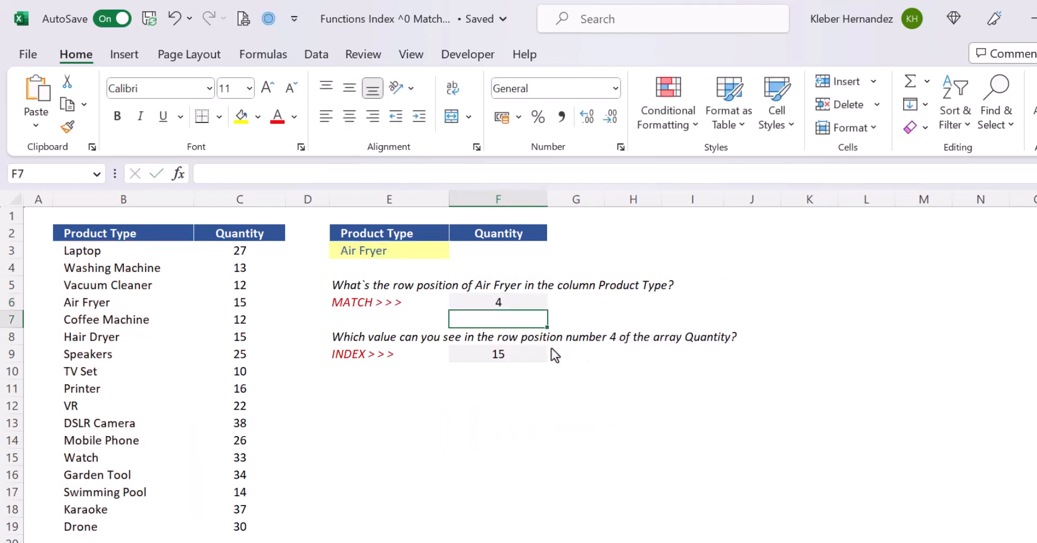
pyautogui.click(520, 306)
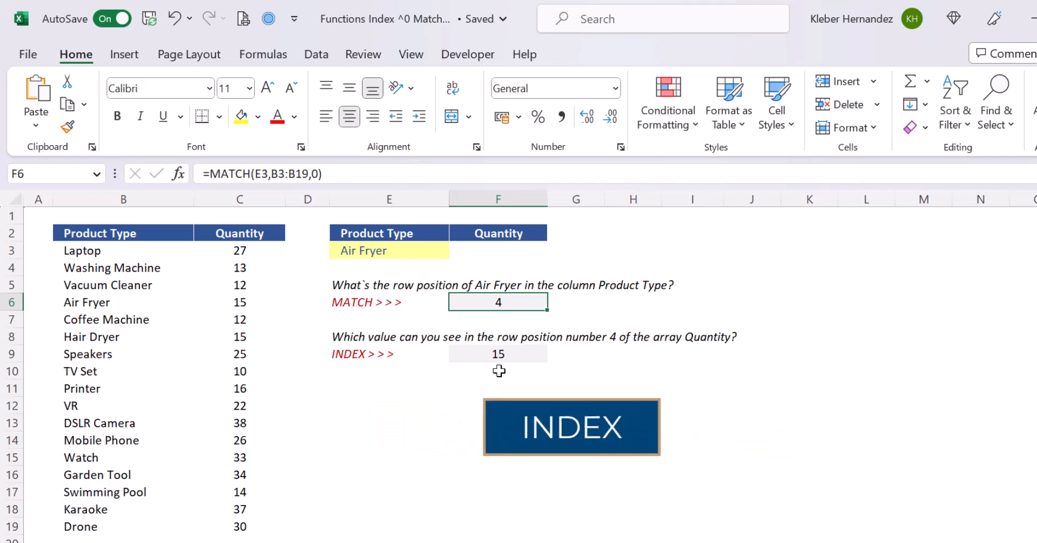
# Step: Replace the typed number in F9 with the formula =INDEX(C3:C19,4,0) to return the quantity at row position 4
pyautogui.click(511, 352)
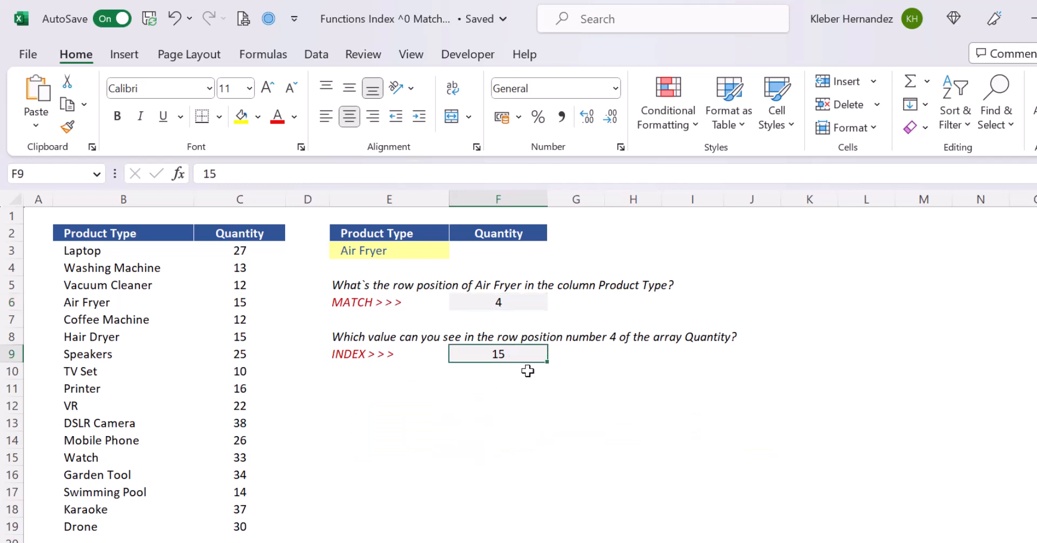
pyautogui.press('Delete')
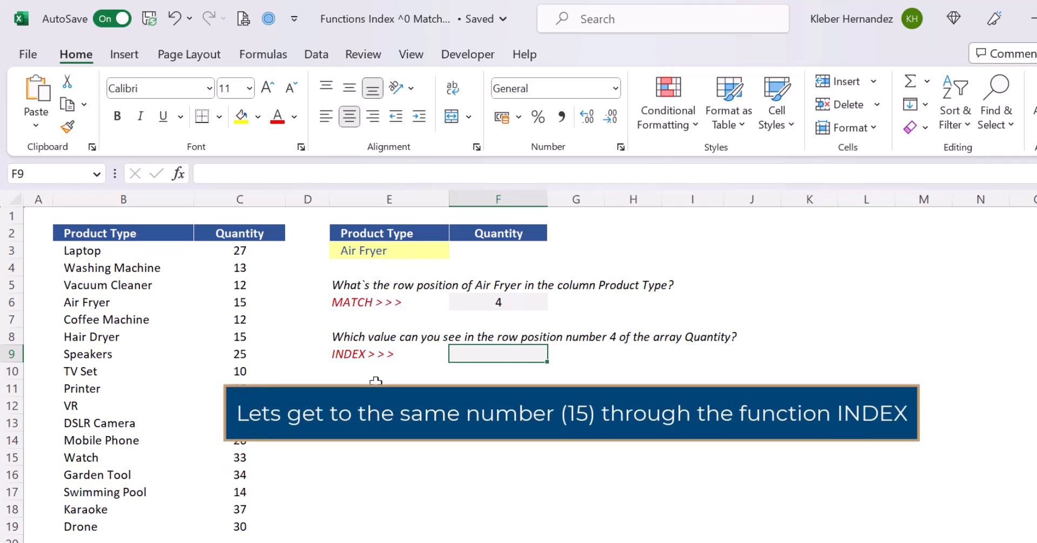
pyautogui.write('=inde')
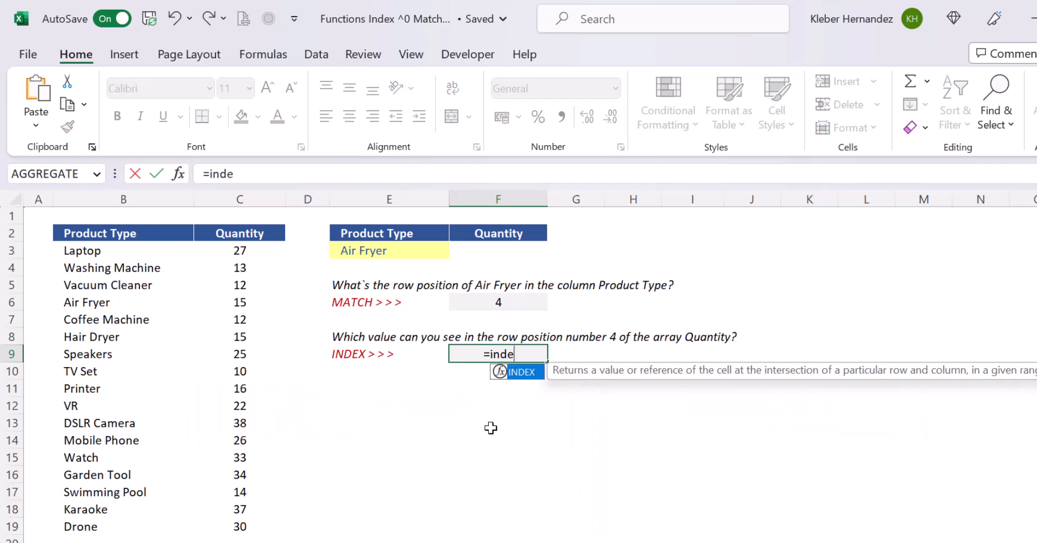
pyautogui.press('Tab')
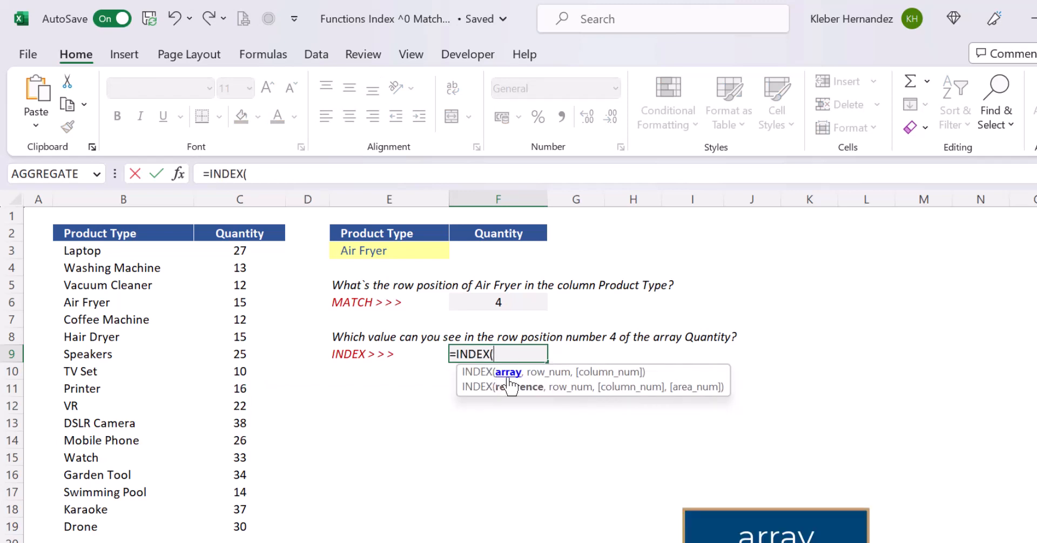
pyautogui.click(250, 251)
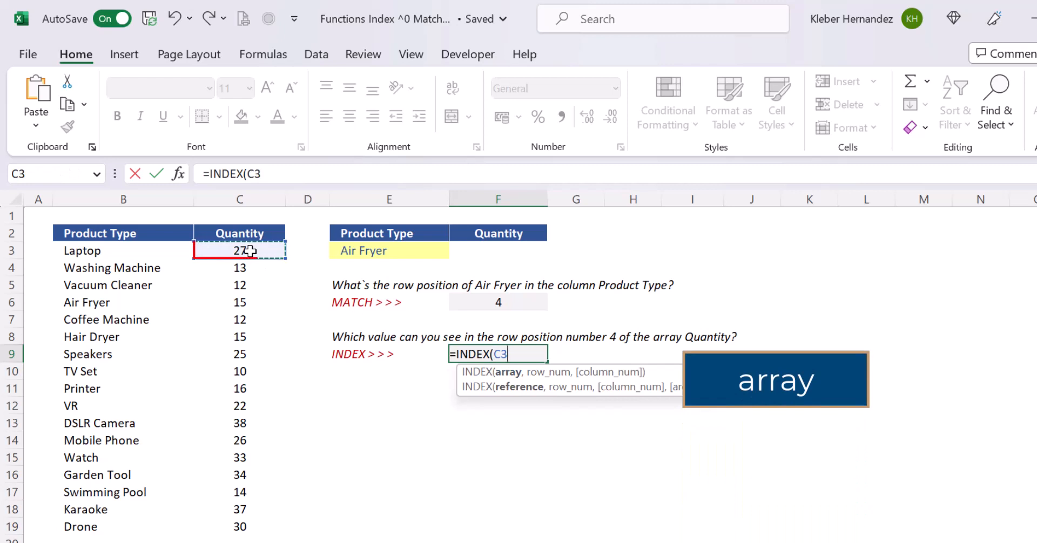
pyautogui.hotkey('ctrl', 'shift', 'Down')
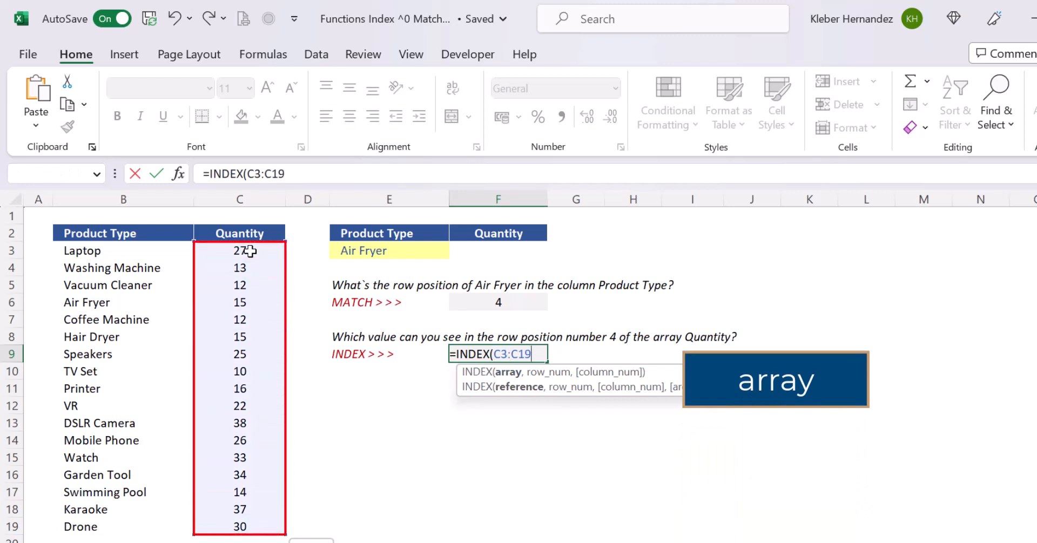
pyautogui.write(',4')
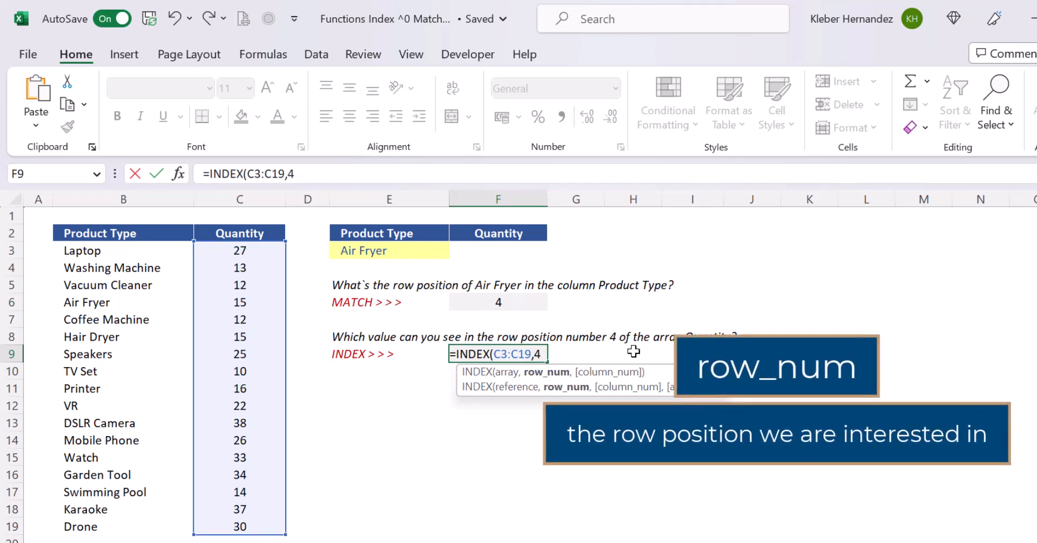
pyautogui.write(',')
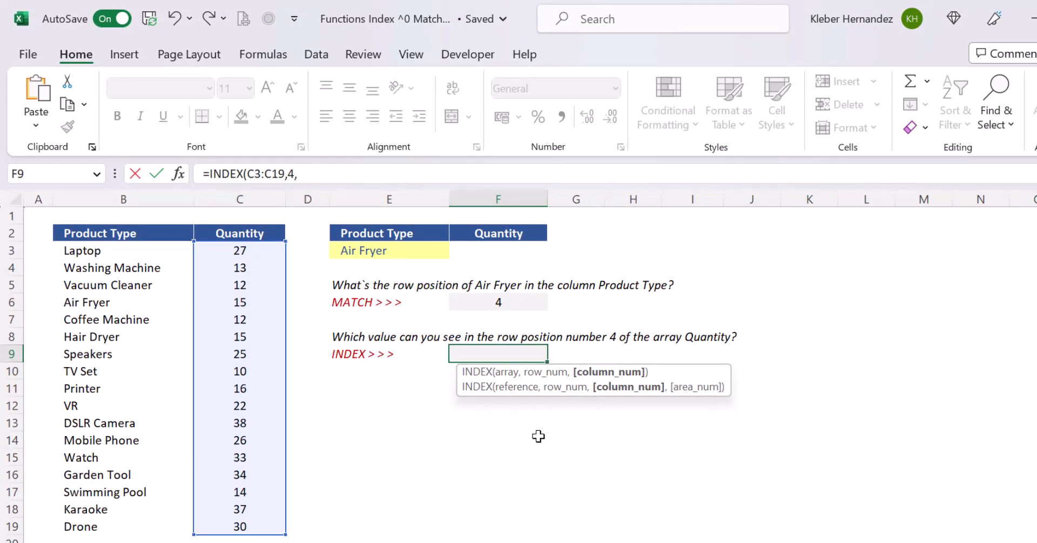
pyautogui.write('0)')
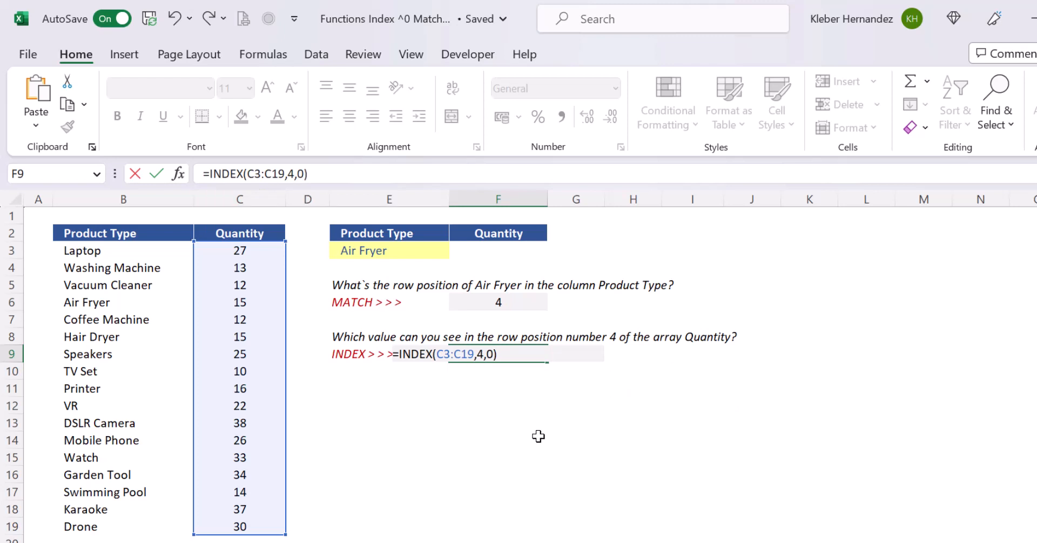
pyautogui.press('Return')
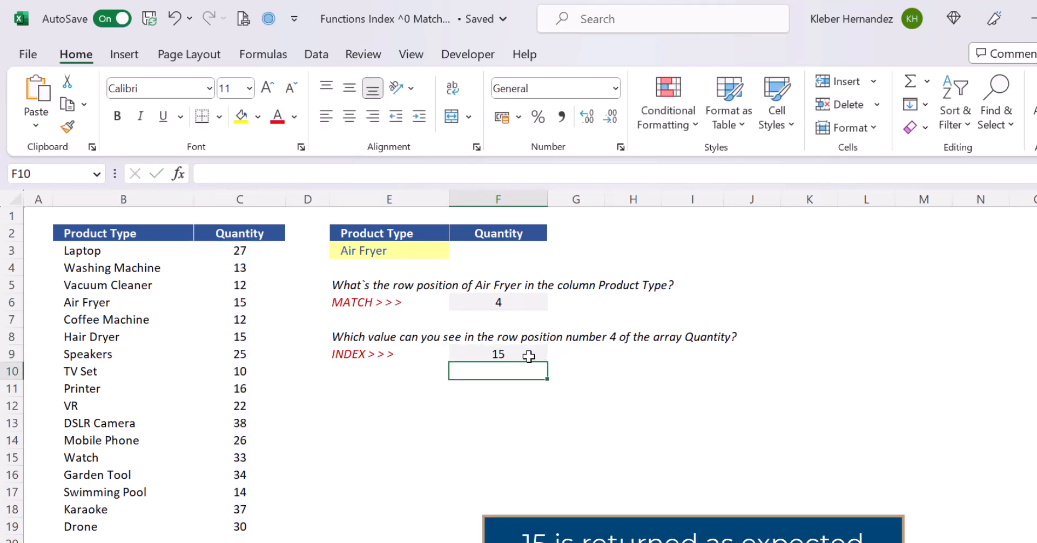
pyautogui.click(529, 356)
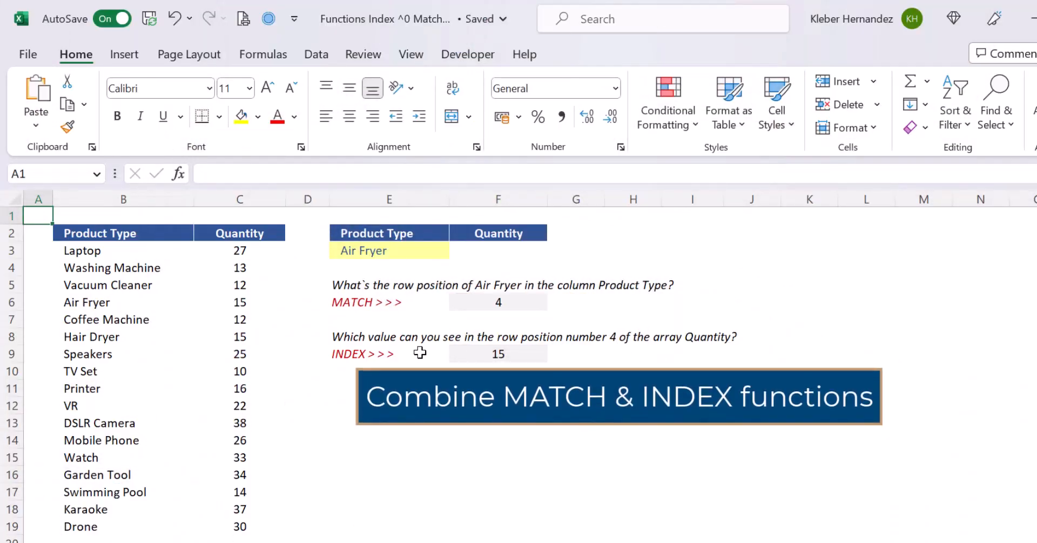
# Step: Copy the INDEX function text from cell F9 without its equal sign, leaving the cell unchanged
pyautogui.click(486, 358)
pyautogui.press('F2')
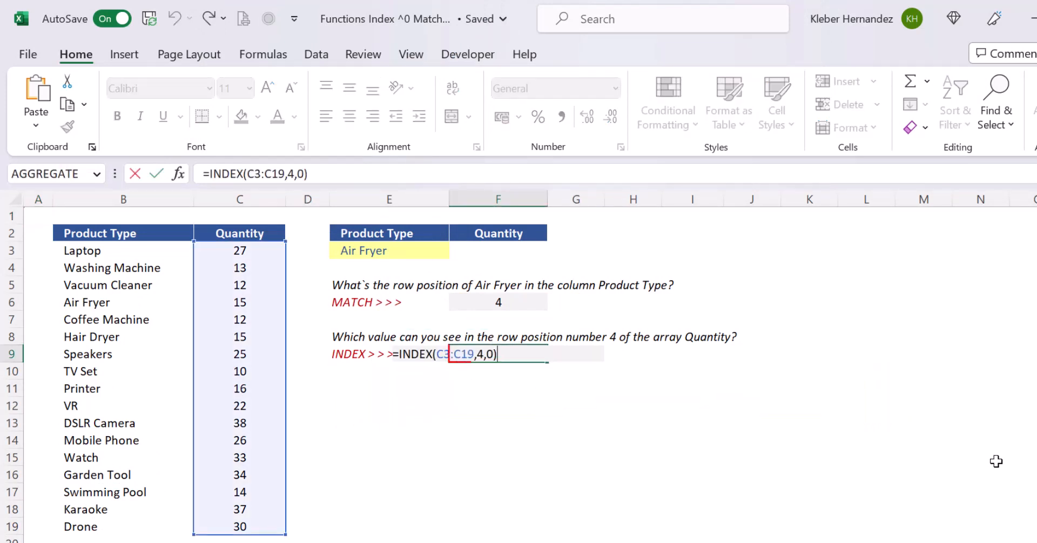
pyautogui.press('Home')
pyautogui.press('Right')
pyautogui.hotkey('shift', 'End')
pyautogui.hotkey('ctrl', 'c')
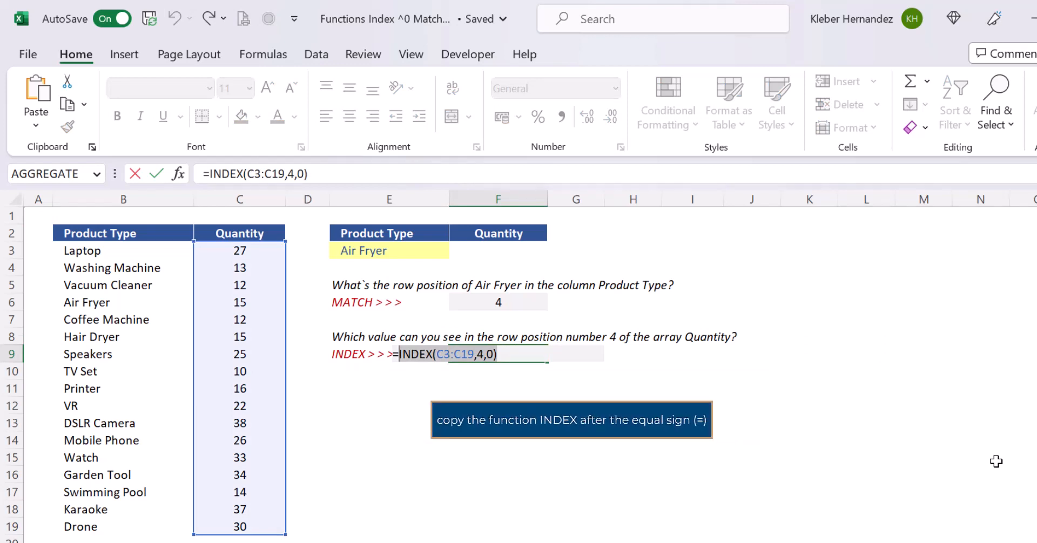
pyautogui.press('Escape')
# Step: Enter the formula =INDEX(C3:C19,4,0) in Quantity cell F3 using the copied function text
pyautogui.click(513, 251)
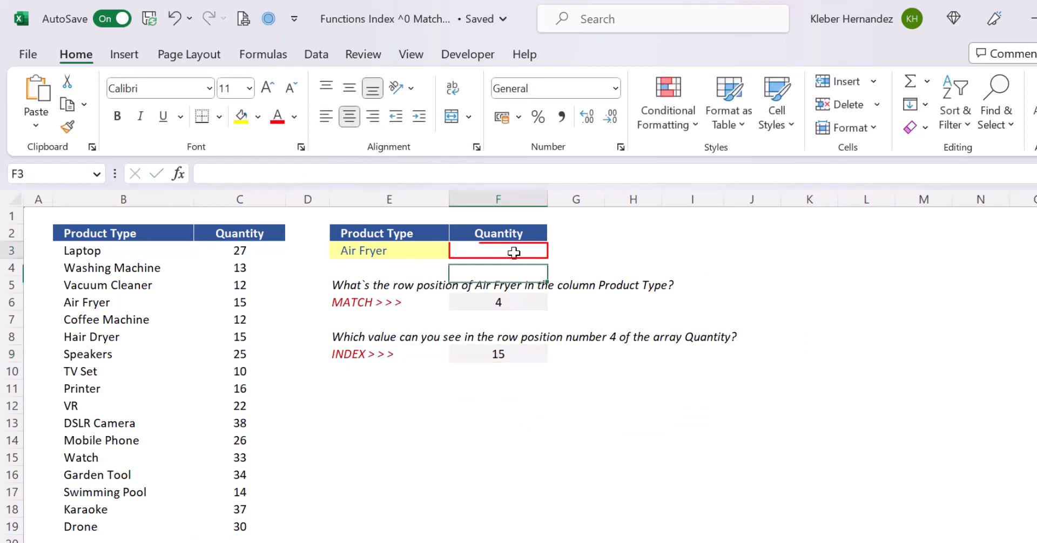
pyautogui.write('=')
pyautogui.hotkey('ctrl', 'v')
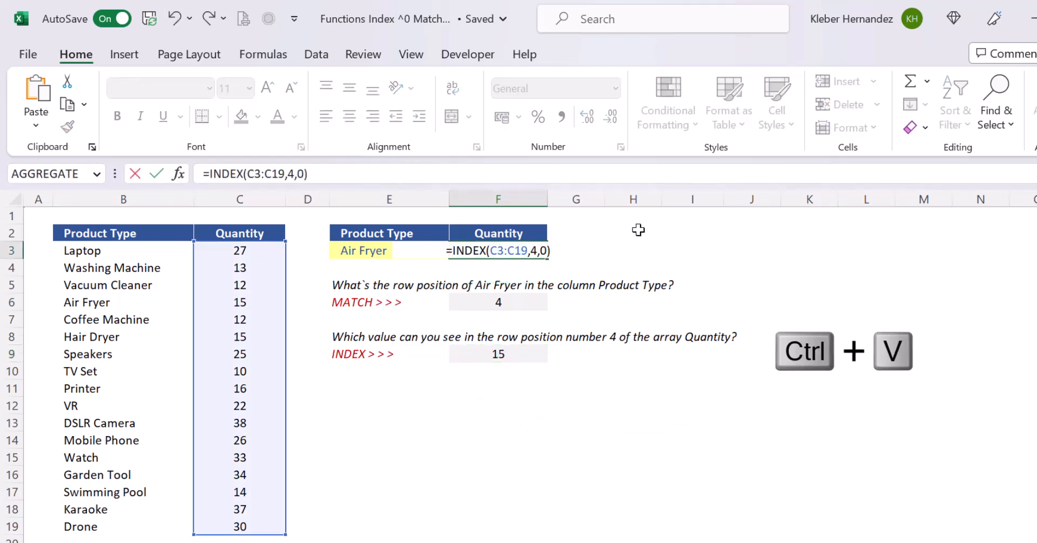
pyautogui.hotkey('ctrl', 'Return')
# Step: Replace the fixed row number 4 in F3's INDEX formula with a reference to cell F6, giving =INDEX(C3:C19,F6,0)
pyautogui.press('F2')
pyautogui.press('Left')
pyautogui.press('Left')
pyautogui.press('Left')
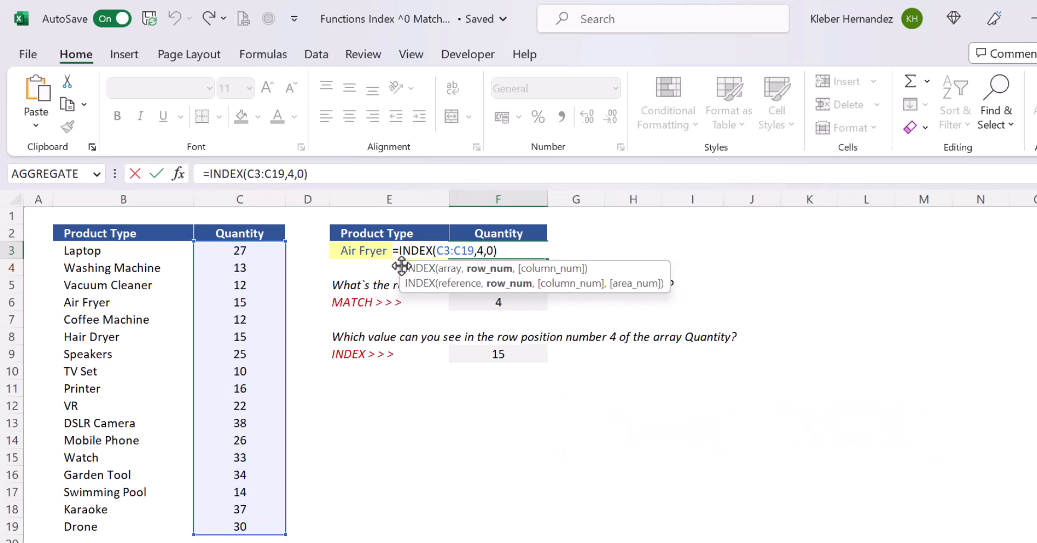
pyautogui.moveTo(401, 266); pyautogui.dragTo(638, 234)
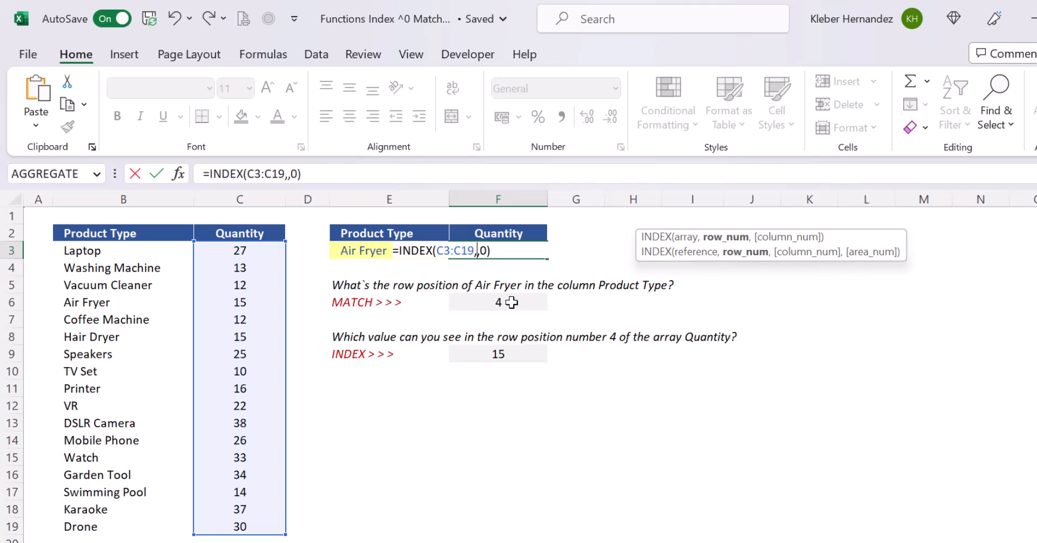
pyautogui.click(511, 302)
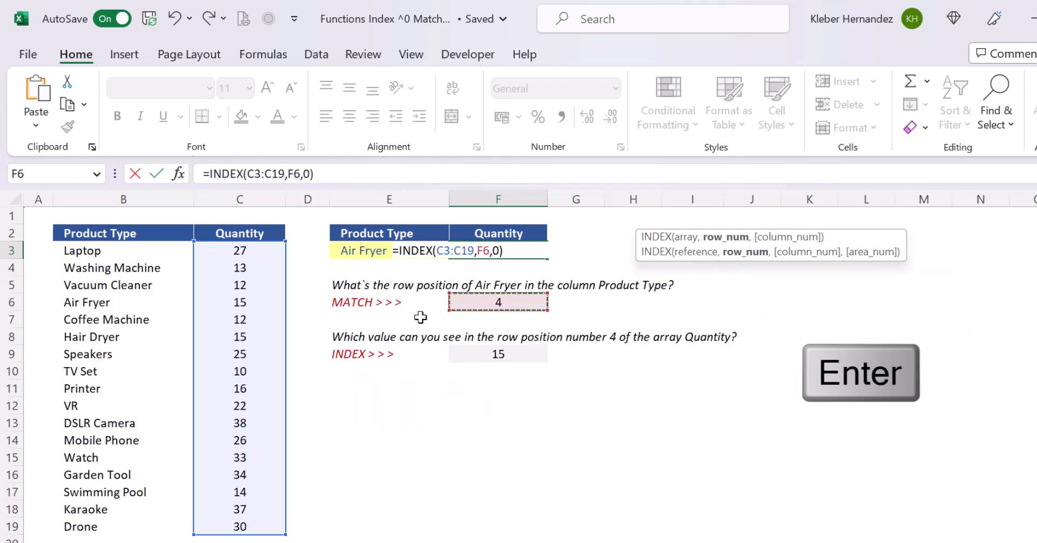
pyautogui.press('Return')
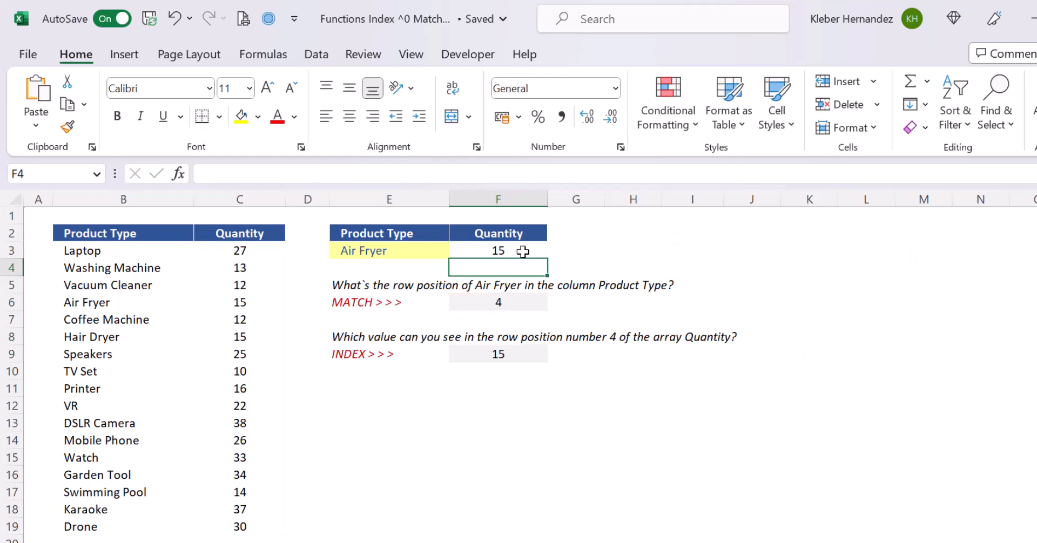
pyautogui.click(523, 251)
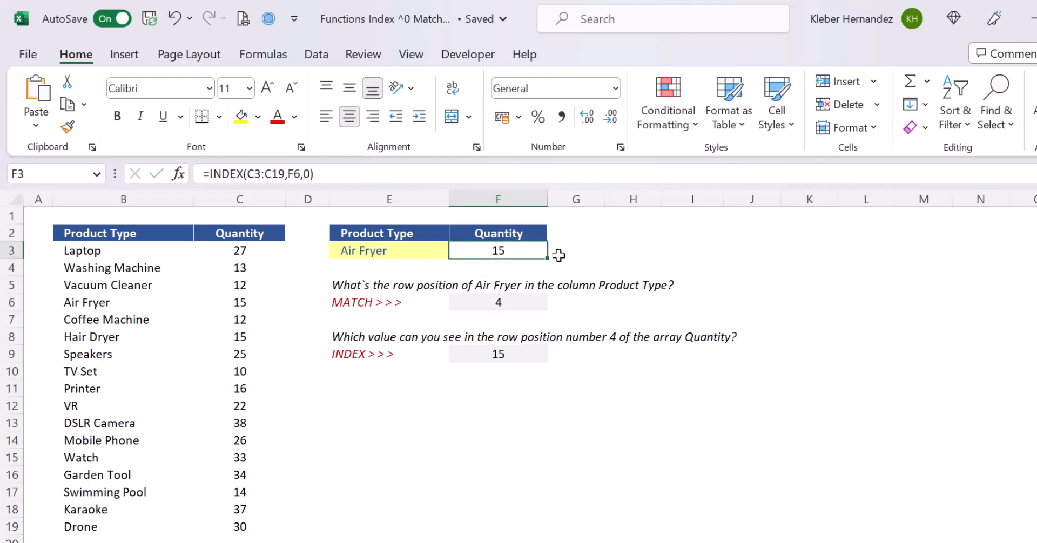
# Step: Copy the MATCH function text from cell F6 without its equal sign, leaving the cell unchanged
pyautogui.click(528, 306)
pyautogui.press('F2')
pyautogui.hotkey('shift', 'Home')
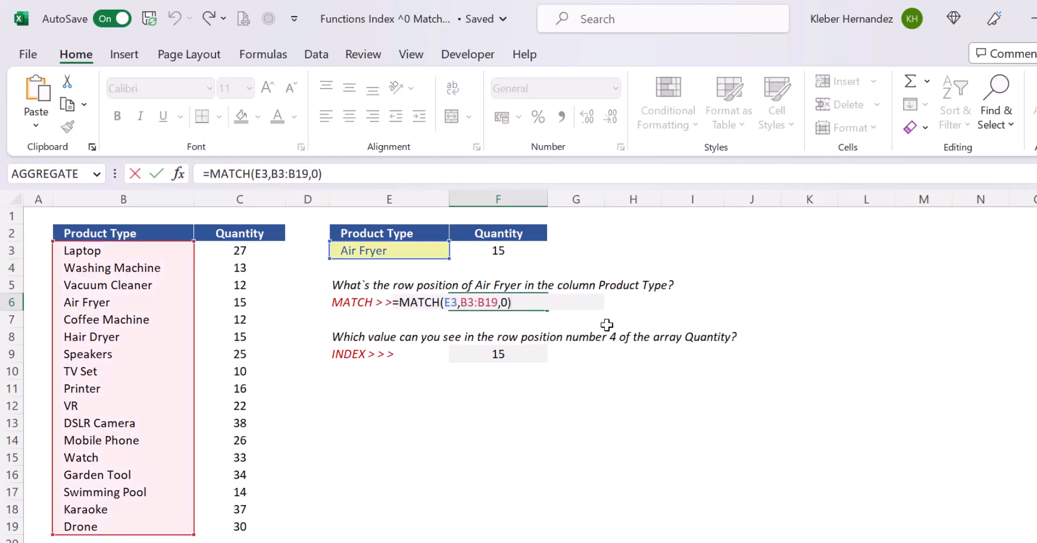
pyautogui.hotkey('shift', 'Right')
pyautogui.hotkey('ctrl', 'c')
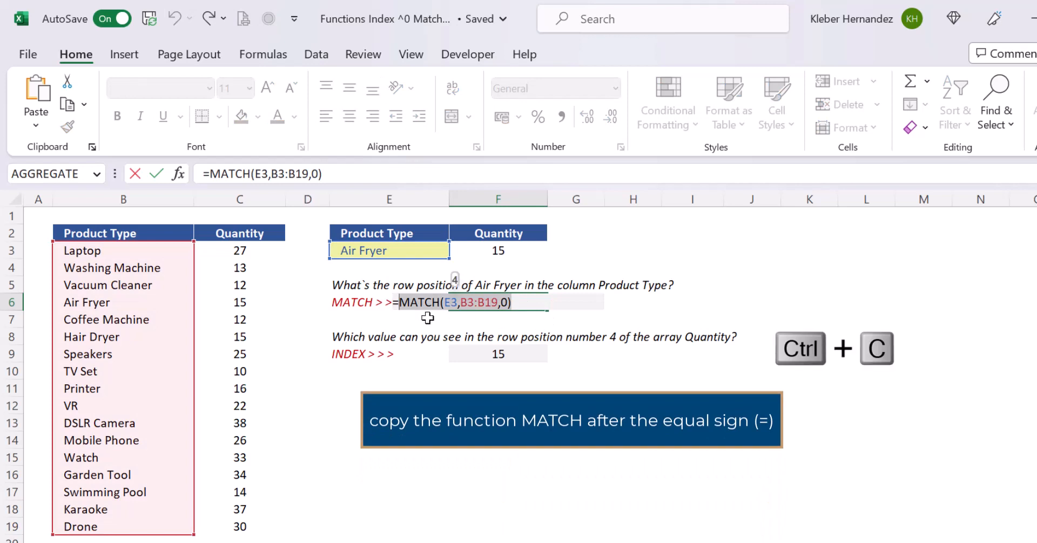
pyautogui.press('Escape')
# Step: Replace the F6 reference in F3's formula with the copied MATCH function, giving =INDEX(C3:C19,MATCH(E3,B3:B19,0),0)
pyautogui.press('Up')
pyautogui.press('Up')
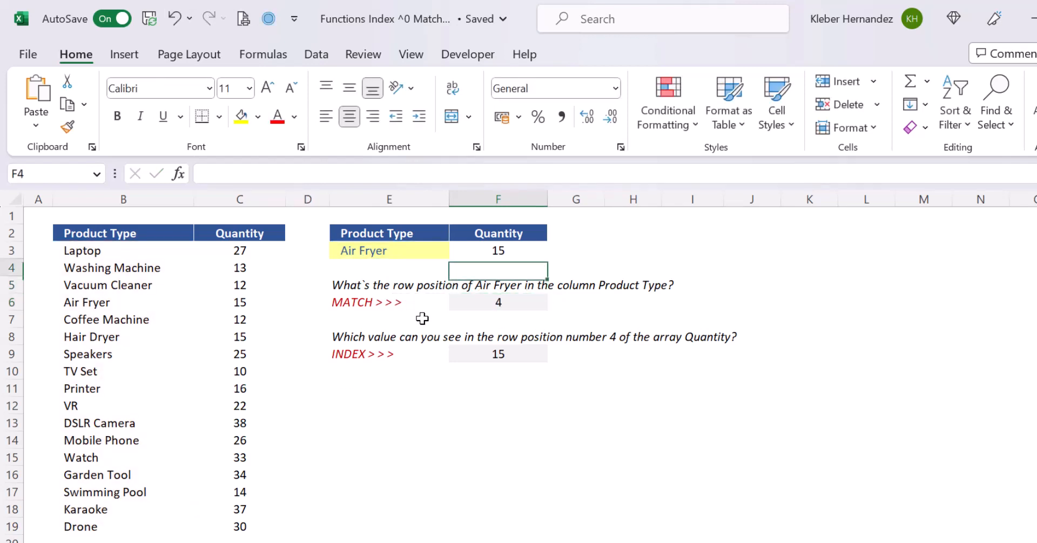
pyautogui.press('Up')
pyautogui.press('F2')
pyautogui.press('Left')
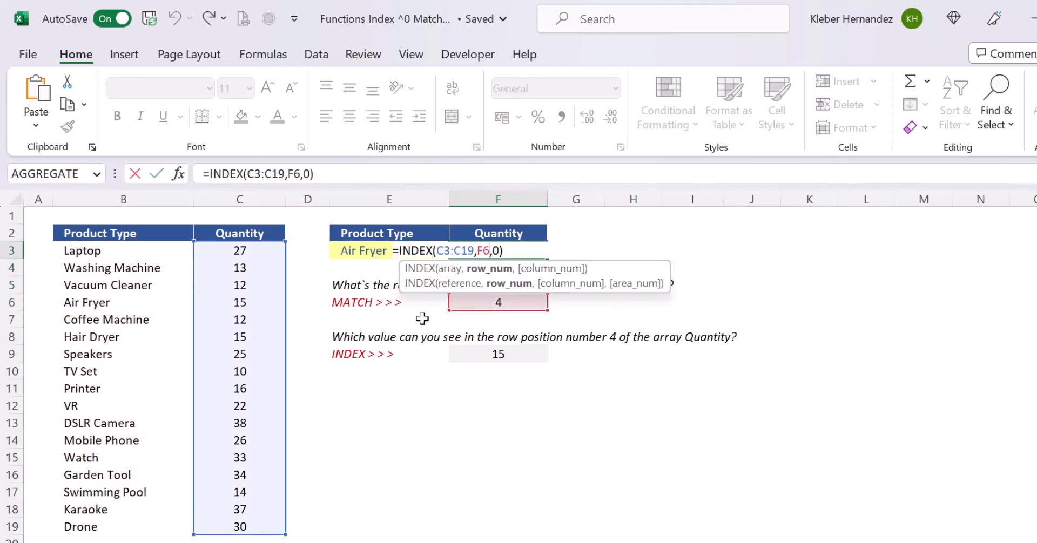
pyautogui.hotkey('ctrl', 'v')
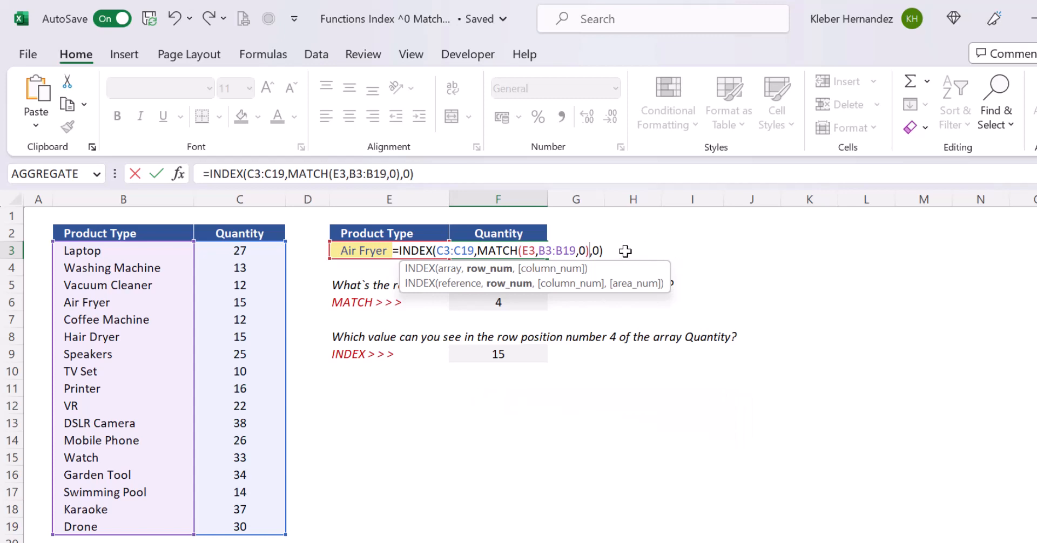
pyautogui.press('Return')
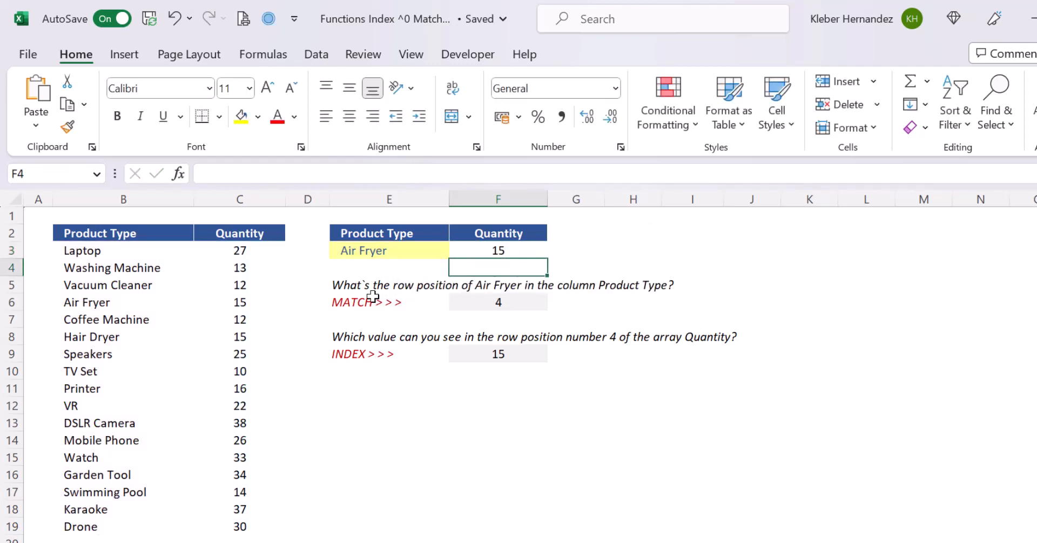
# Step: Clear the contents of the helper range E5:F9, including the questions and the separate MATCH and INDEX formulas
pyautogui.click(349, 294)
pyautogui.press('Up')
pyautogui.hotkey('shift', 'Down')
pyautogui.hotkey('shift', 'Down')
pyautogui.hotkey('shift', 'Down')
pyautogui.hotkey('shift', 'Down')
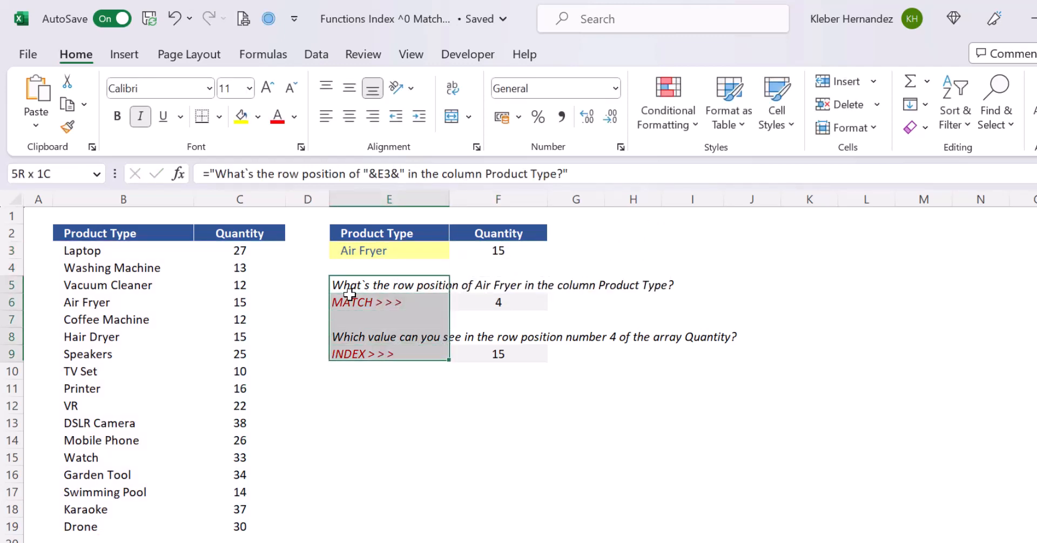
pyautogui.hotkey('shift', 'Right')
pyautogui.press('Delete')
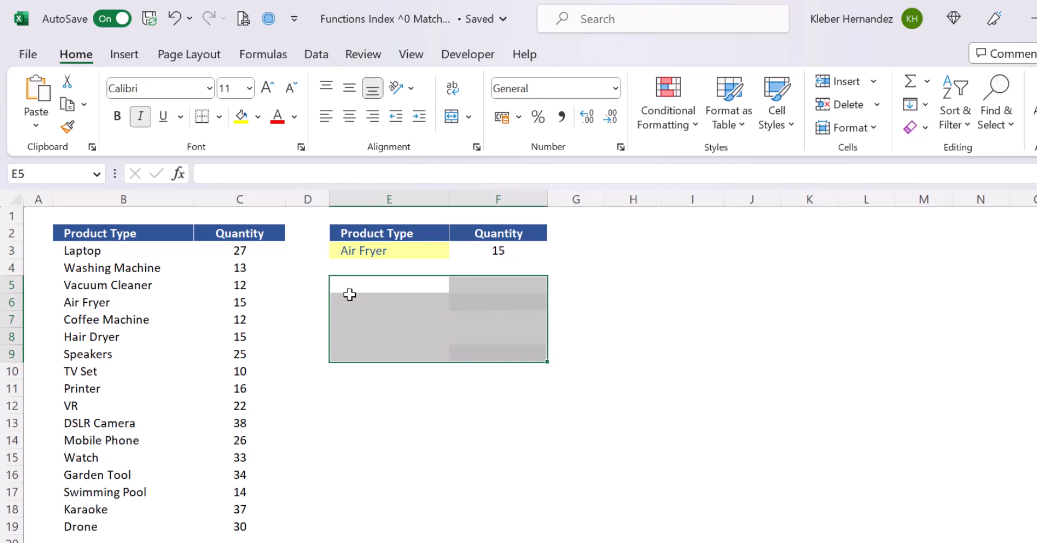
# Step: Choose Speakers as the product type in cell E3 to test the combined formula
pyautogui.press('Up')
pyautogui.press('Up')
pyautogui.hotkey('alt', 'Down')
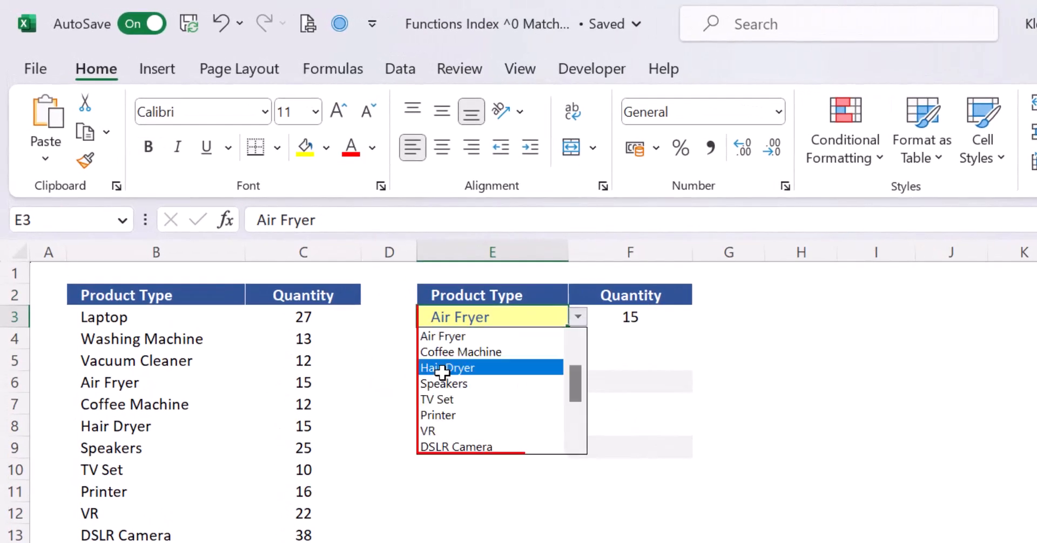
pyautogui.press('Down')
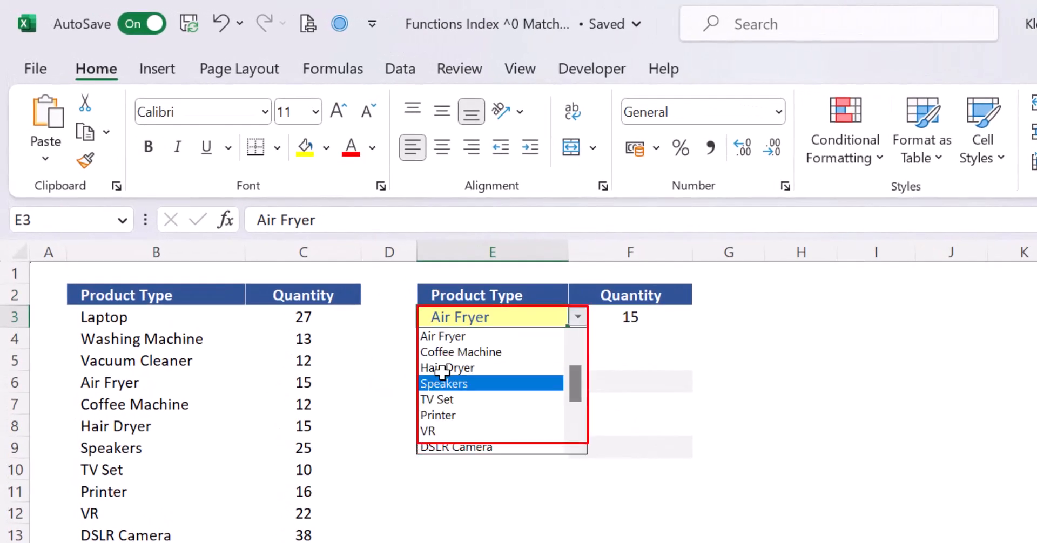
pyautogui.press('Return')
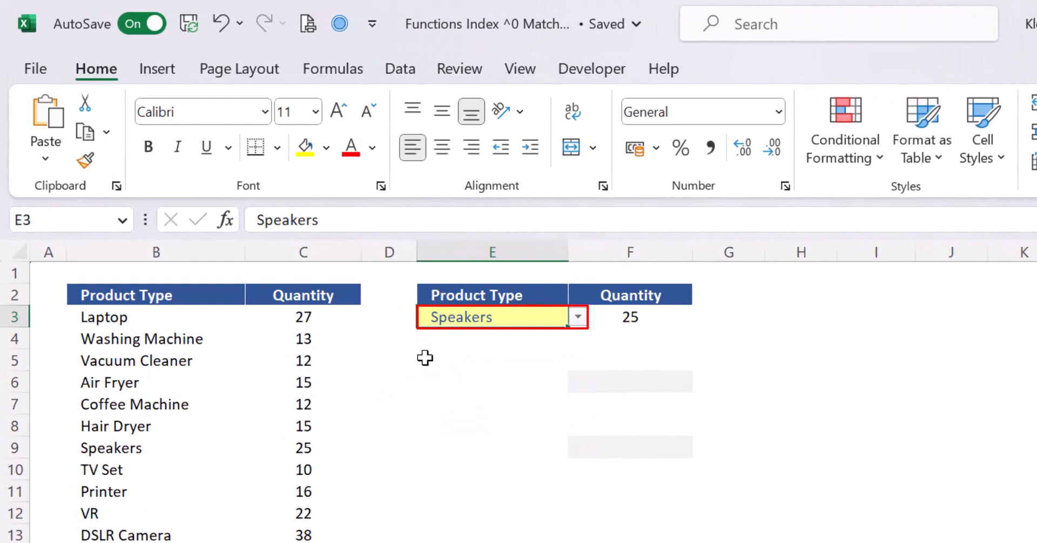
# Step: Change the product type in cell E3 to VR to test another lookup
pyautogui.hotkey('alt', 'Down')
pyautogui.press('Down')
pyautogui.press('Down')
pyautogui.press('Down')
pyautogui.press('Return')
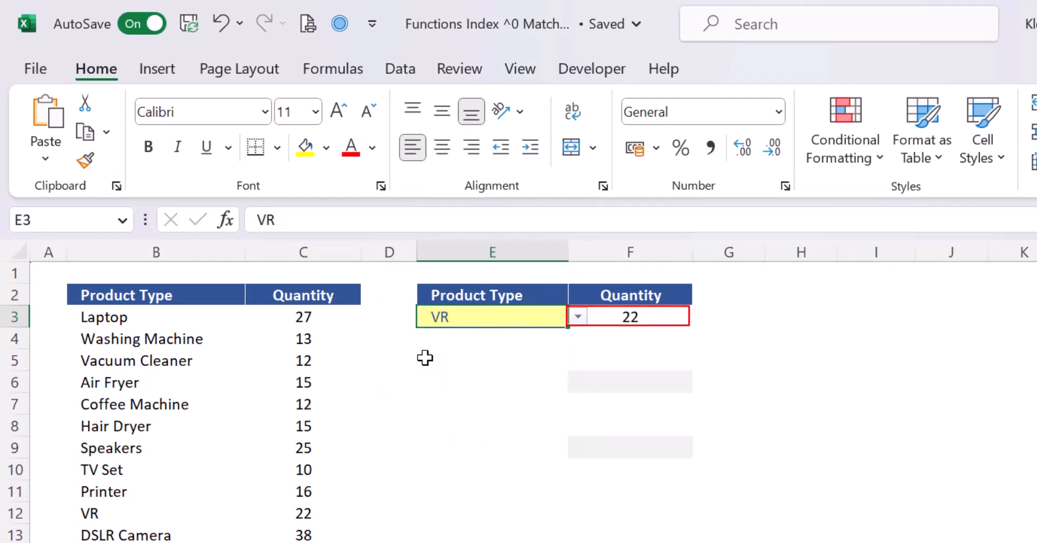
# Step: Set the product type in cell E3 to Swimming Pool
pyautogui.hotkey('alt', 'Down')
pyautogui.press('Down')
pyautogui.press('Down')
pyautogui.press('Down')
pyautogui.press('Down')
pyautogui.press('Down')
pyautogui.press('Return')
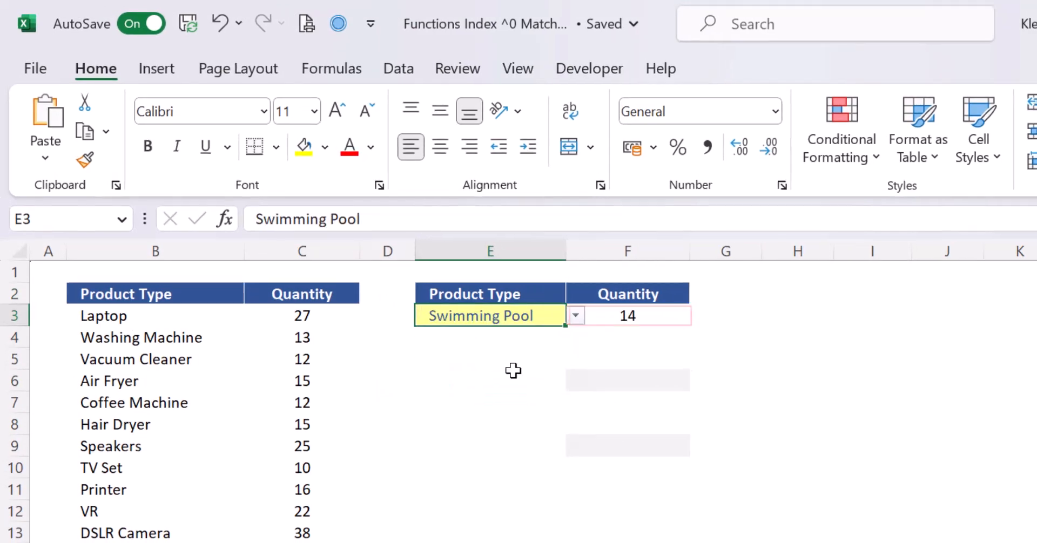